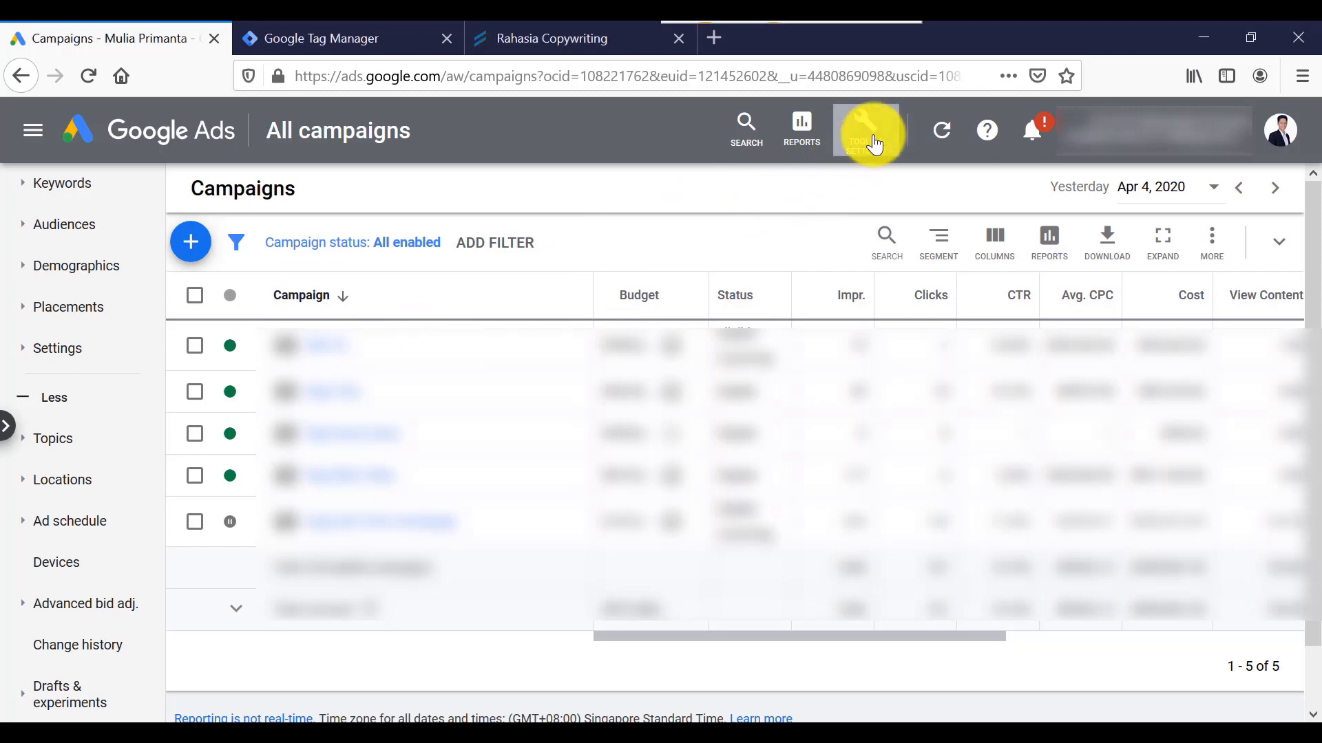
Step: Open the account's Conversions page in a new browser tab and switch to that tab
click(865, 139)
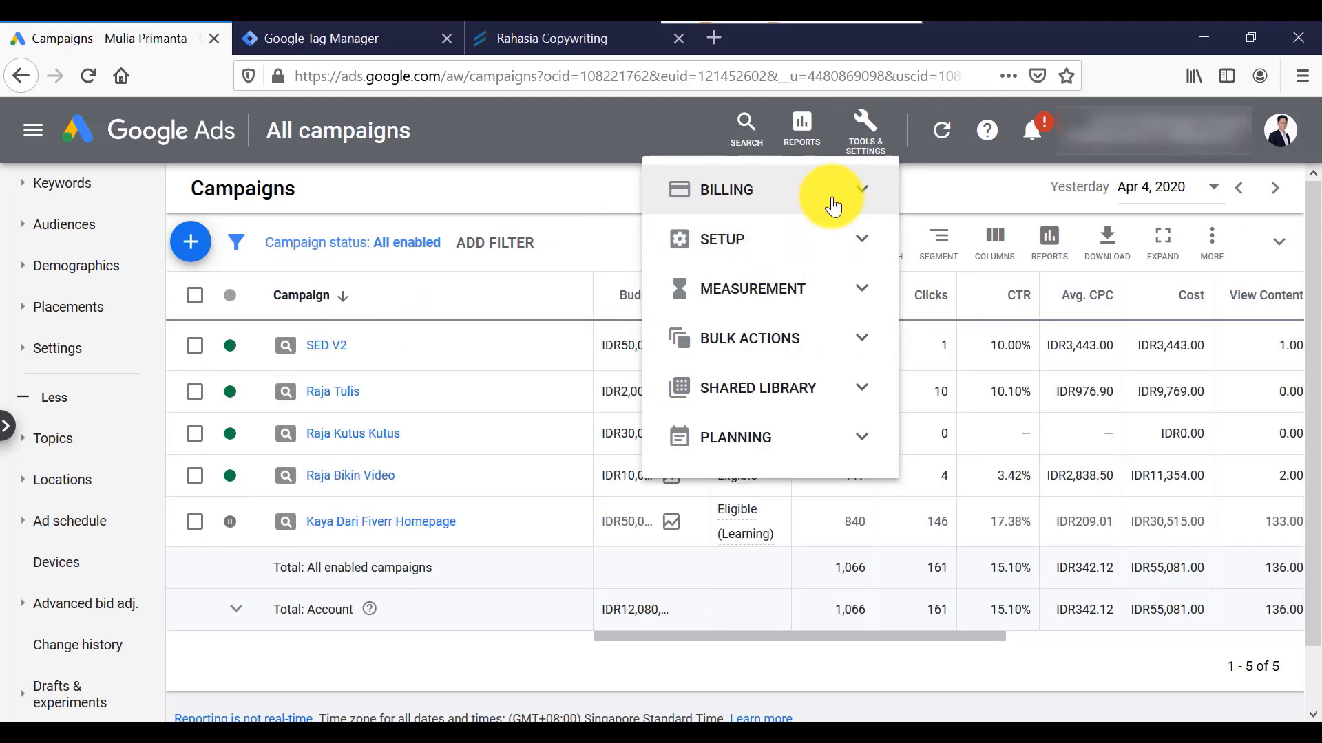
click(814, 292)
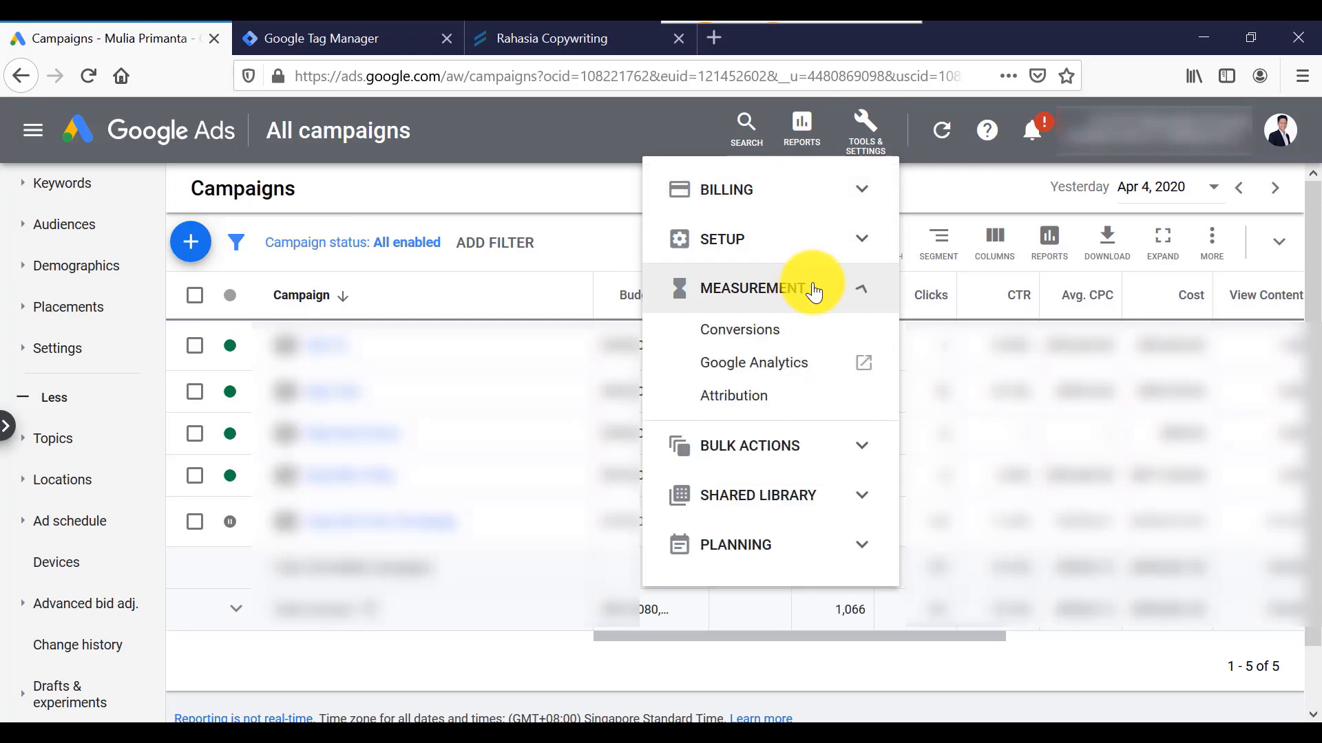
right_click(764, 338)
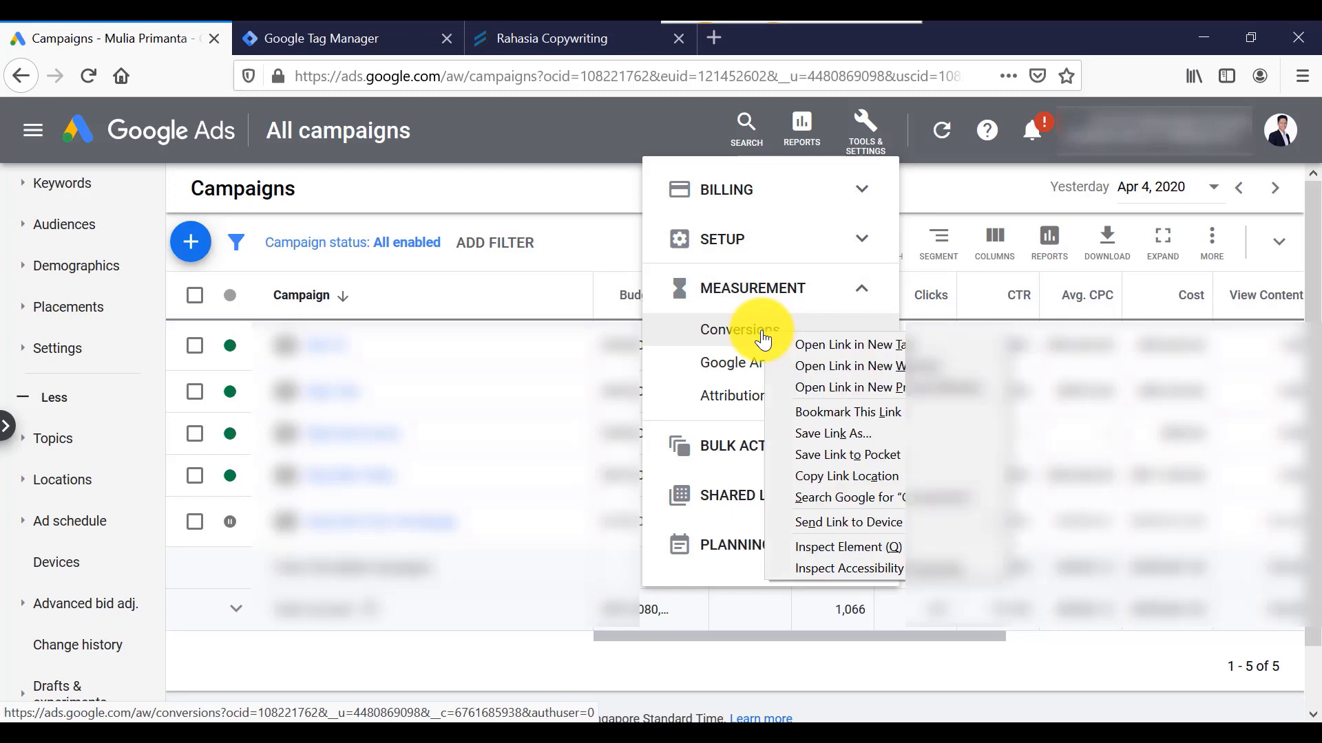
click(811, 345)
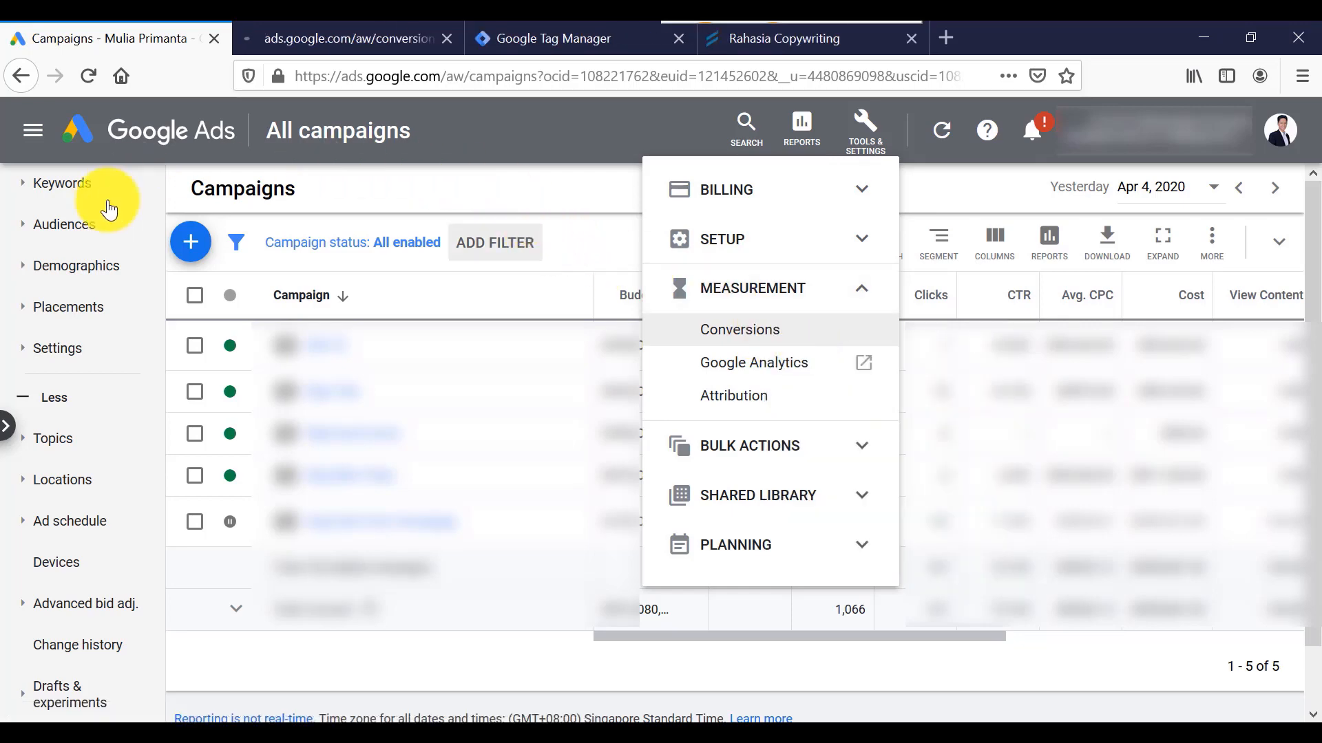
click(441, 201)
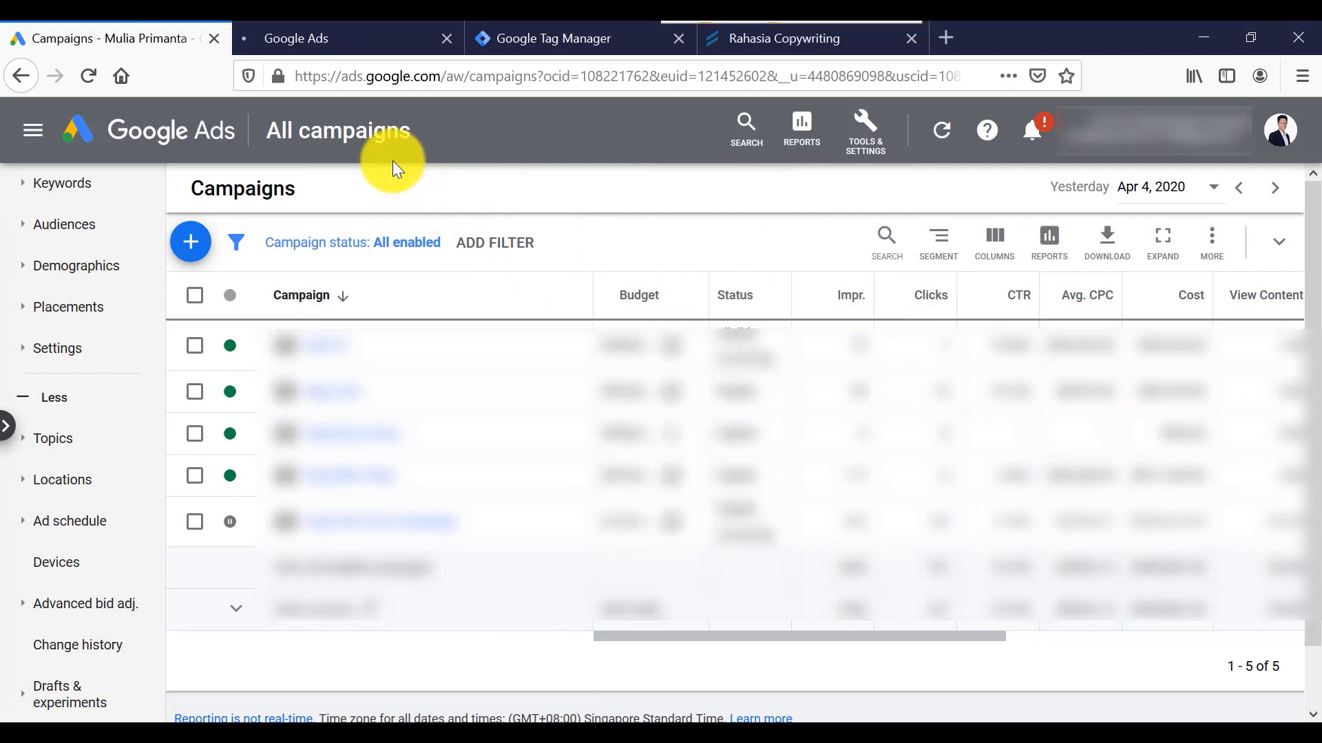
click(307, 36)
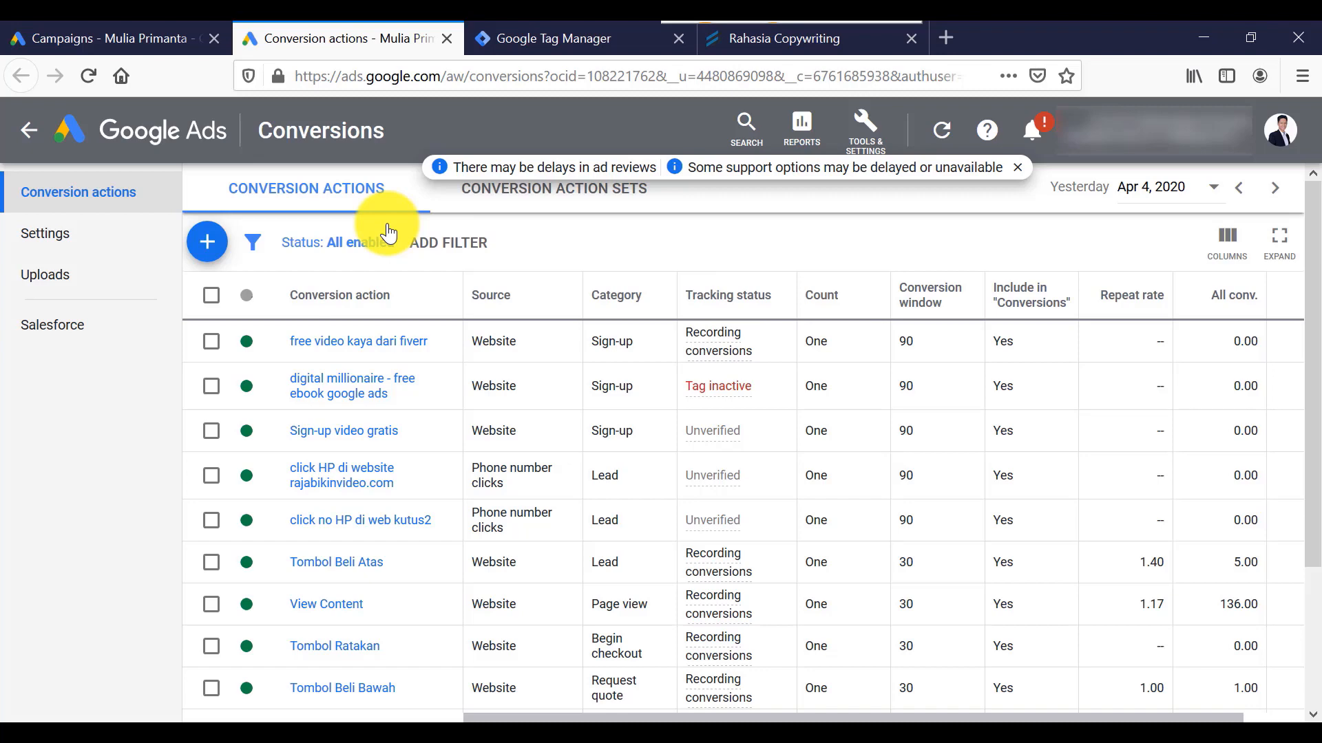
Step: Start a new website conversion action and set its category to Page view
click(204, 250)
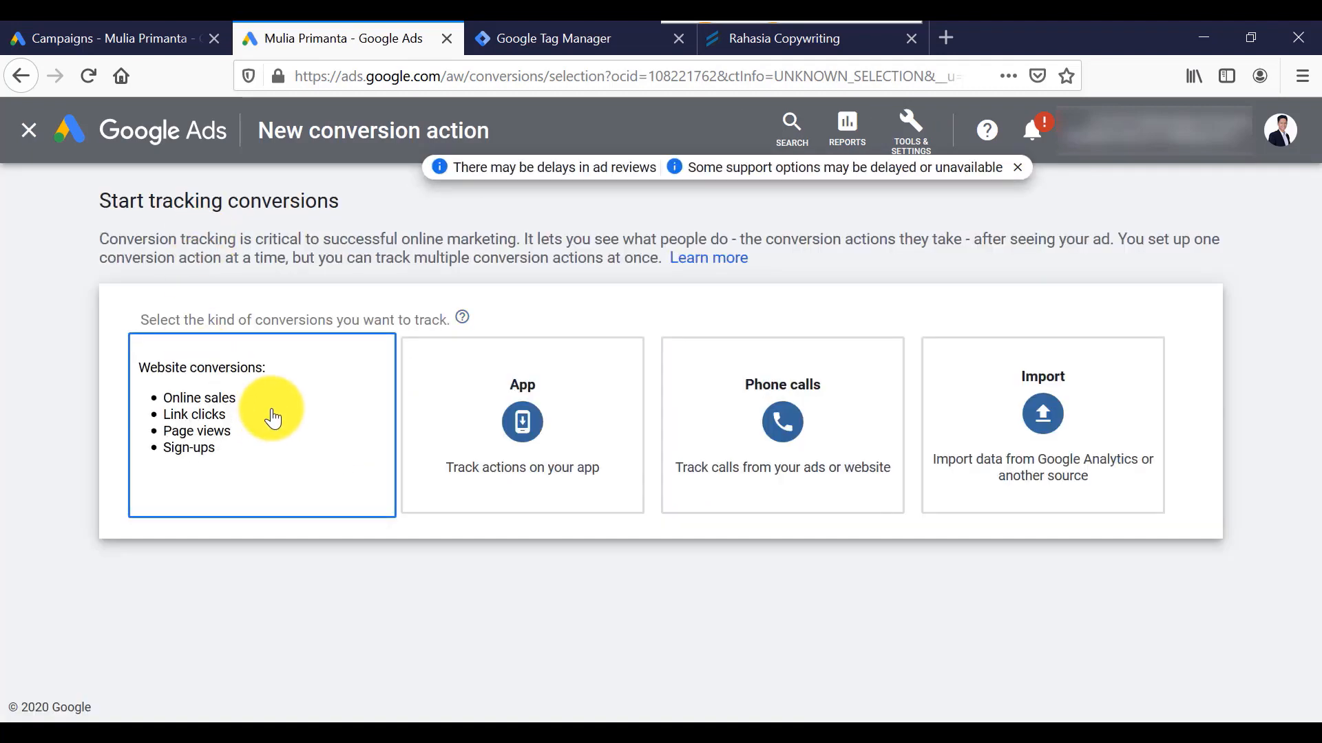
click(272, 418)
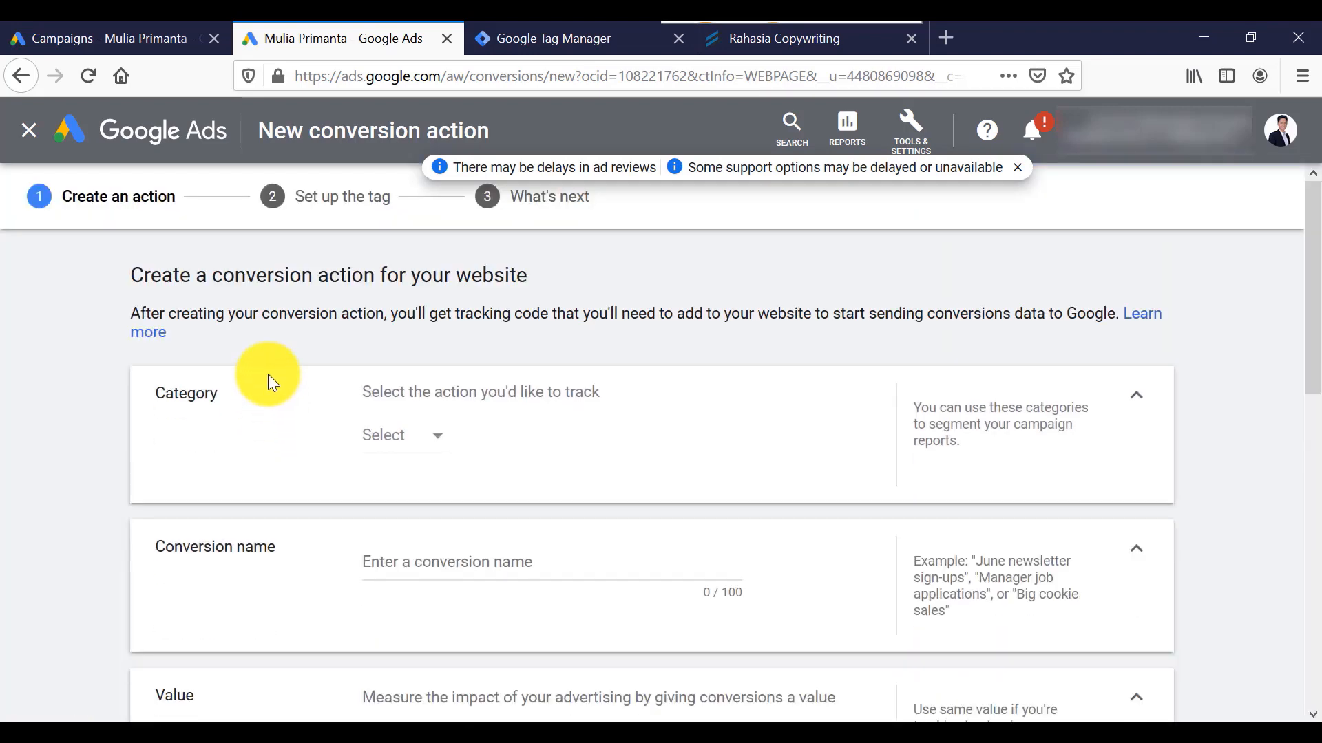
scroll(282, 356, down, 1)
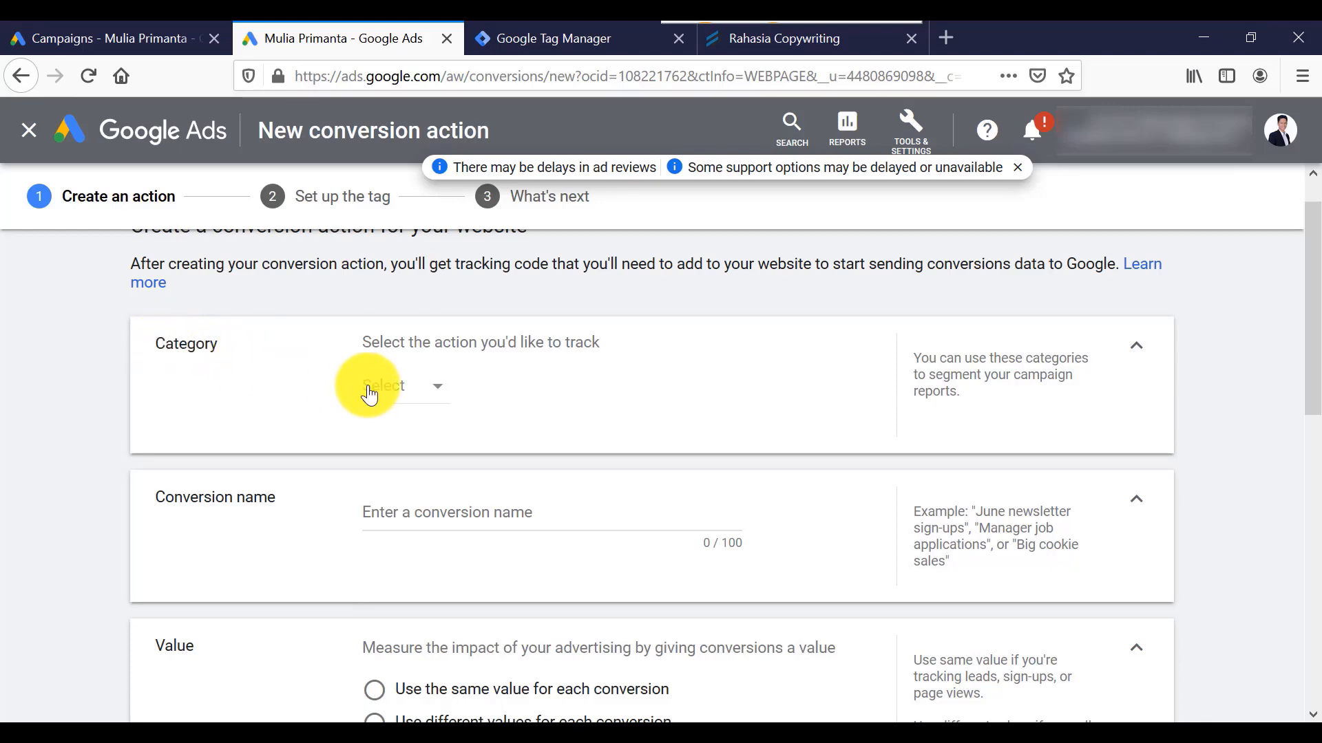
click(426, 398)
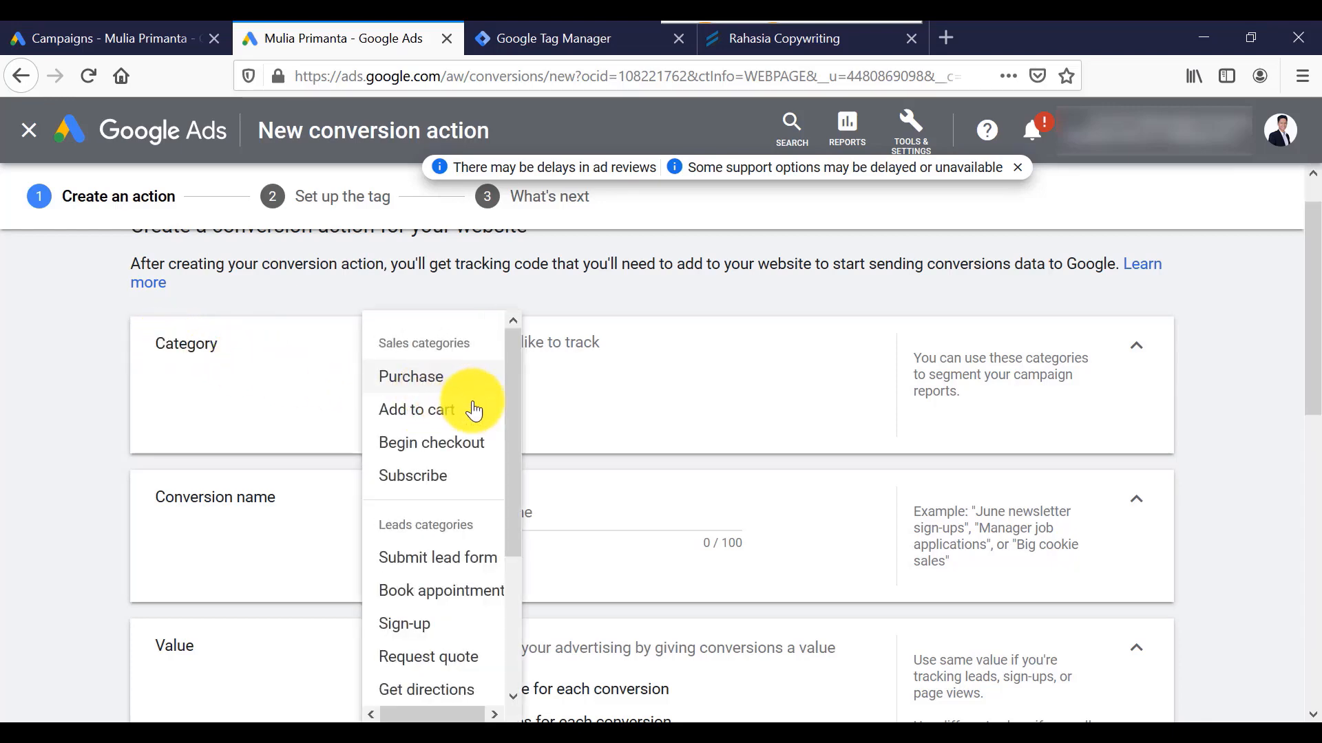
scroll(508, 451, down, 2)
drag(505, 448, 507, 567)
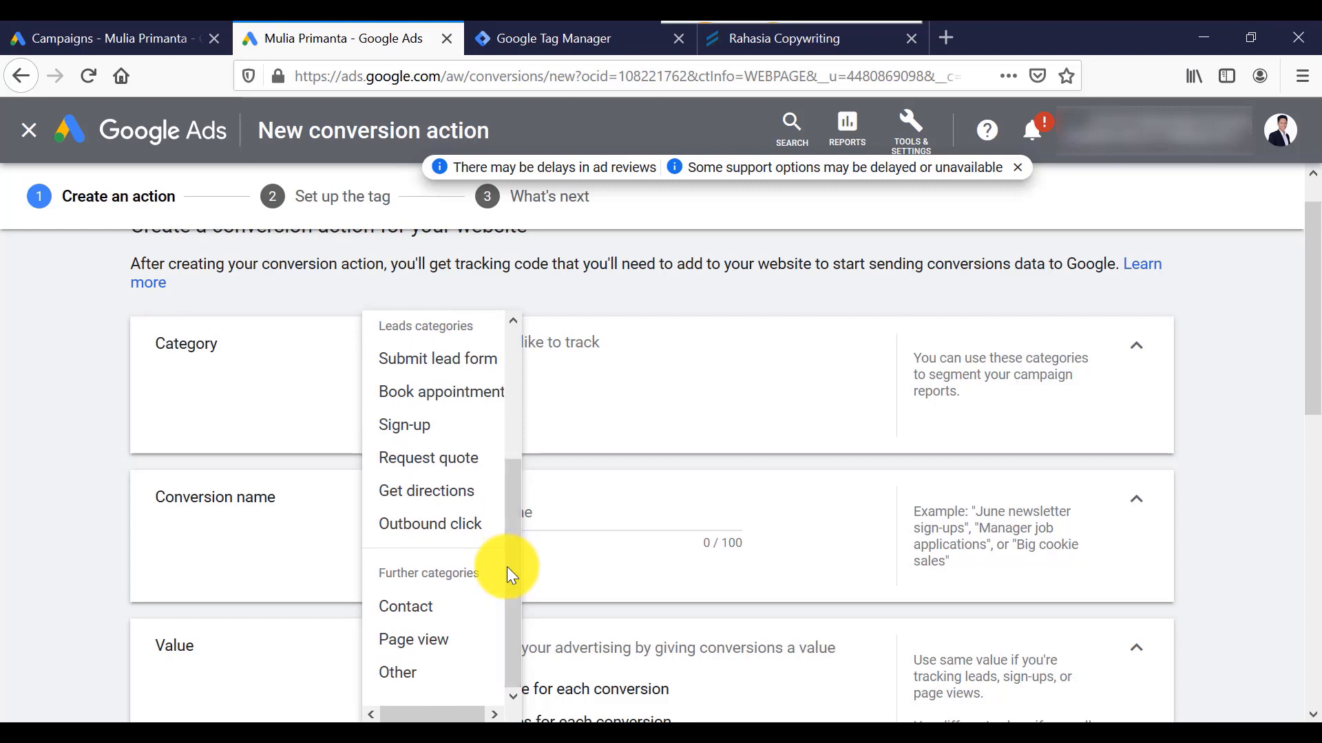
click(418, 648)
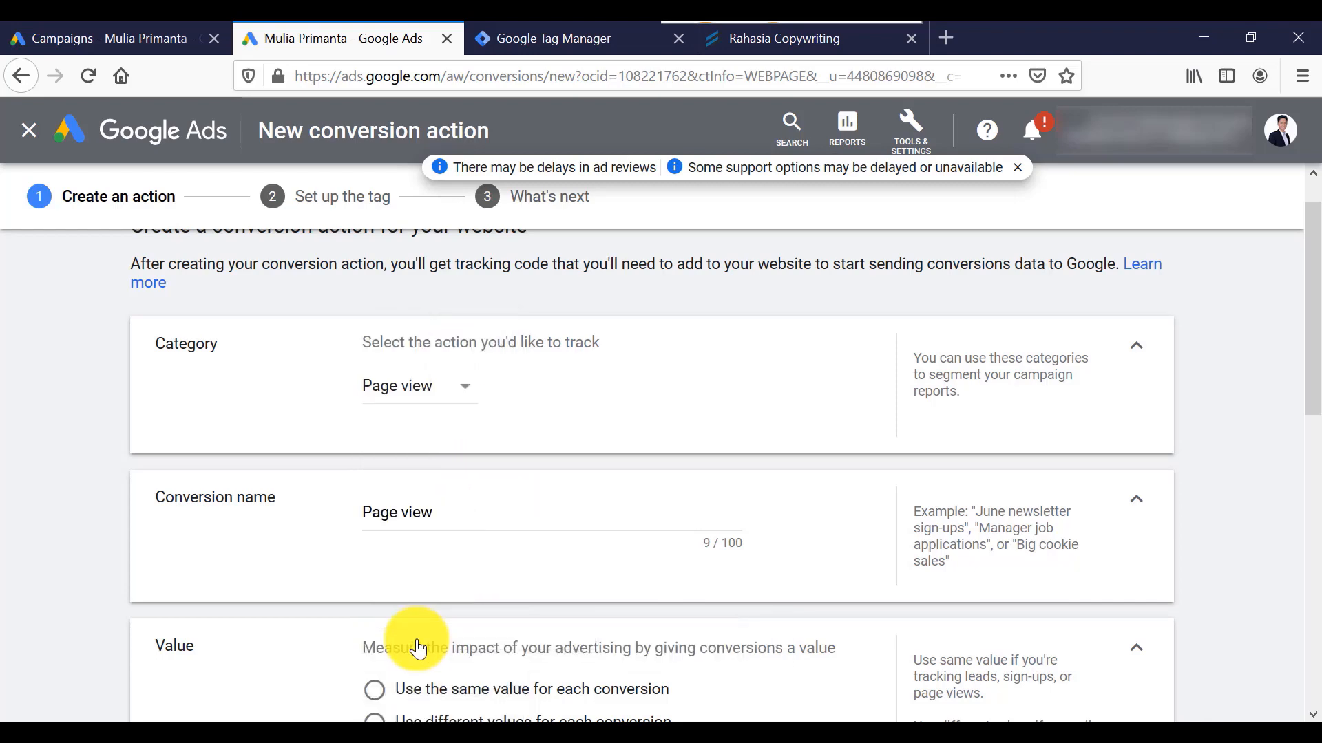
Step: Name the conversion action "Page view - test"
drag(440, 514, 342, 523)
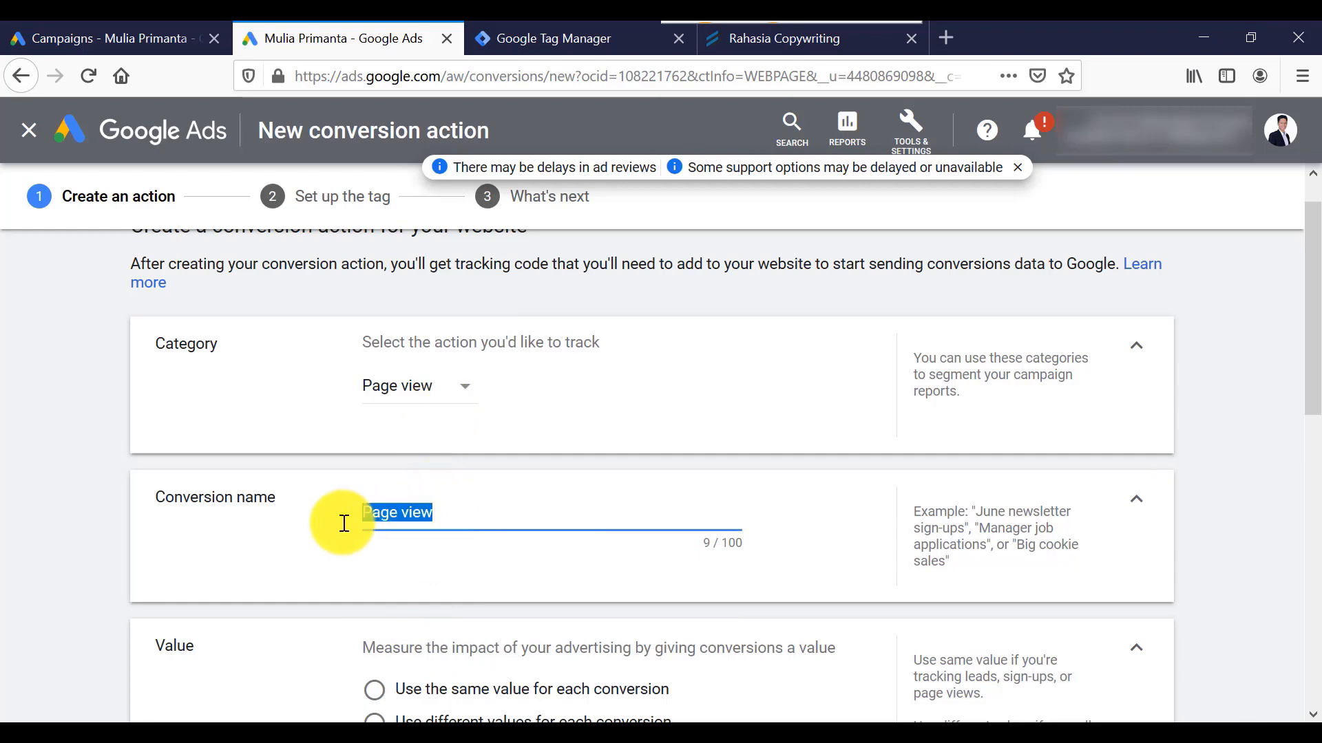
click(439, 518)
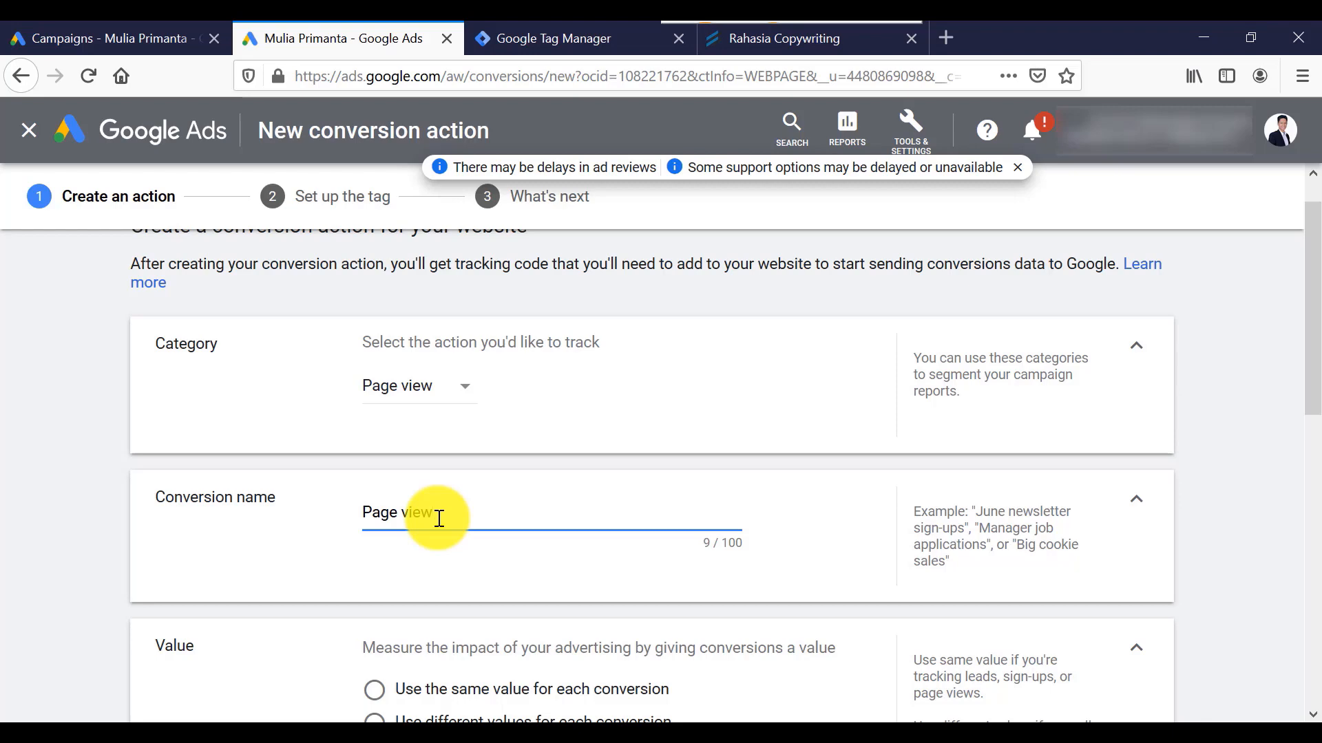
text(- test)
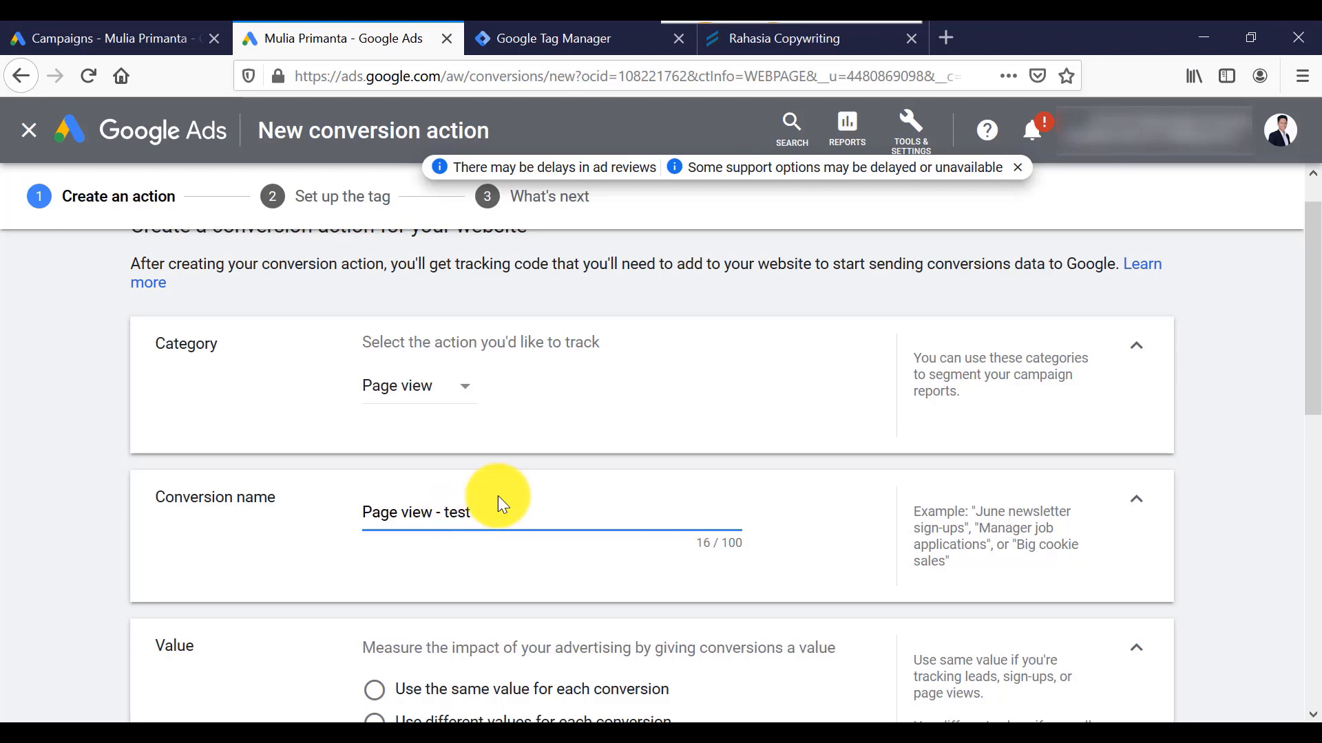
Step: Choose not to use a value for this conversion action and set its count to One
scroll(500, 493, down, 2)
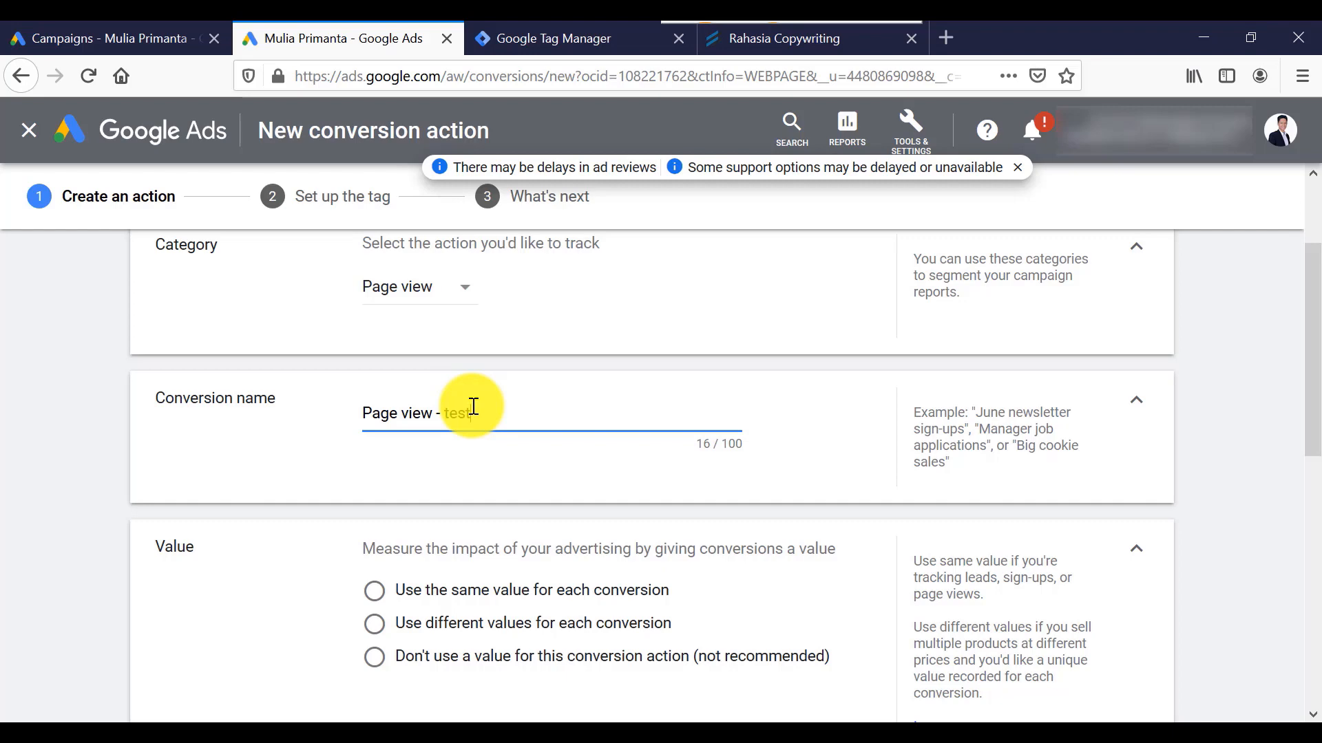
scroll(474, 406, down, 2)
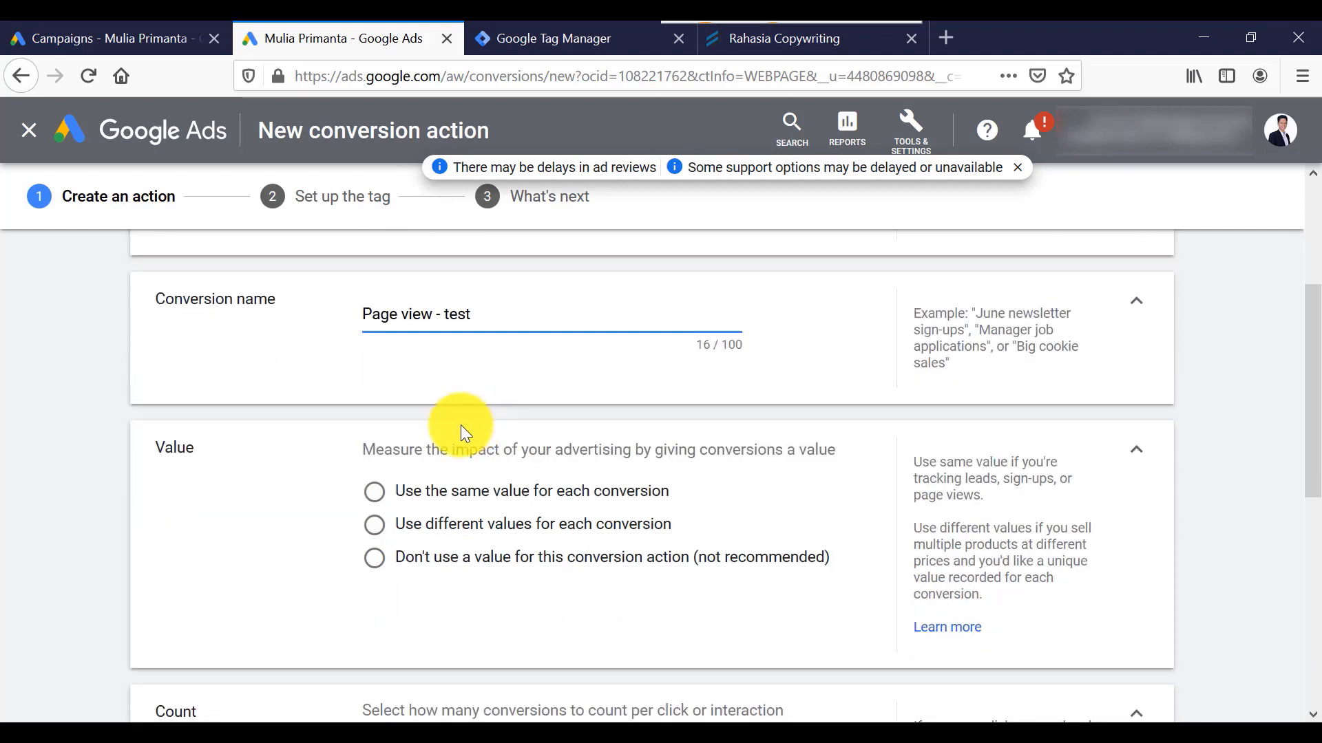
click(372, 566)
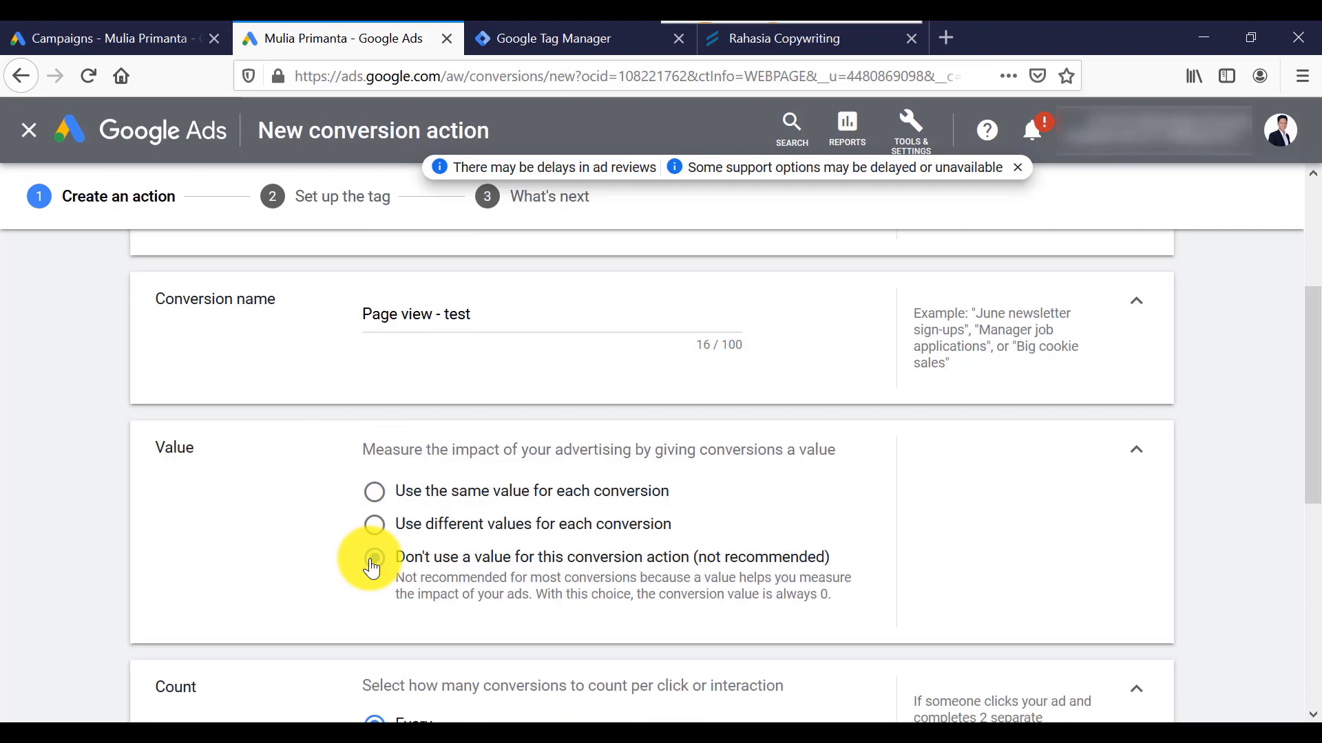
scroll(372, 566, down, 4)
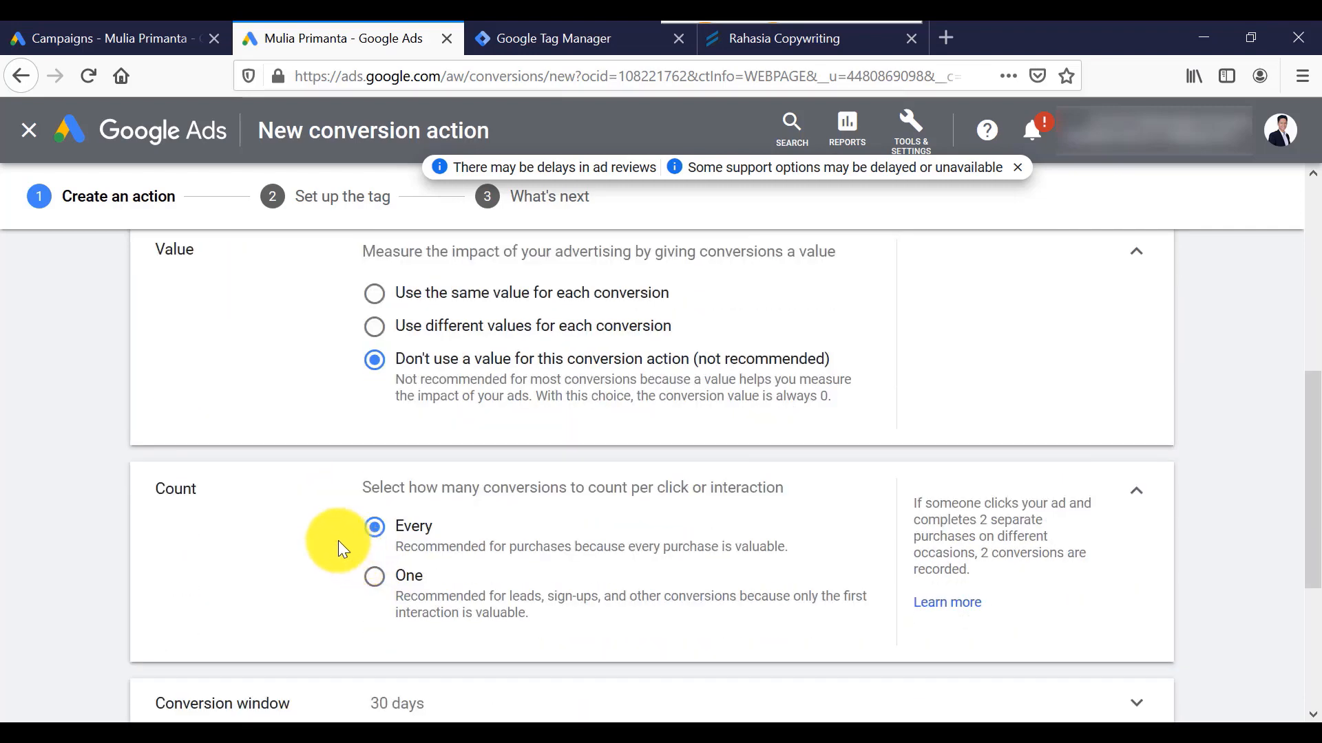
scroll(400, 529, down, 1)
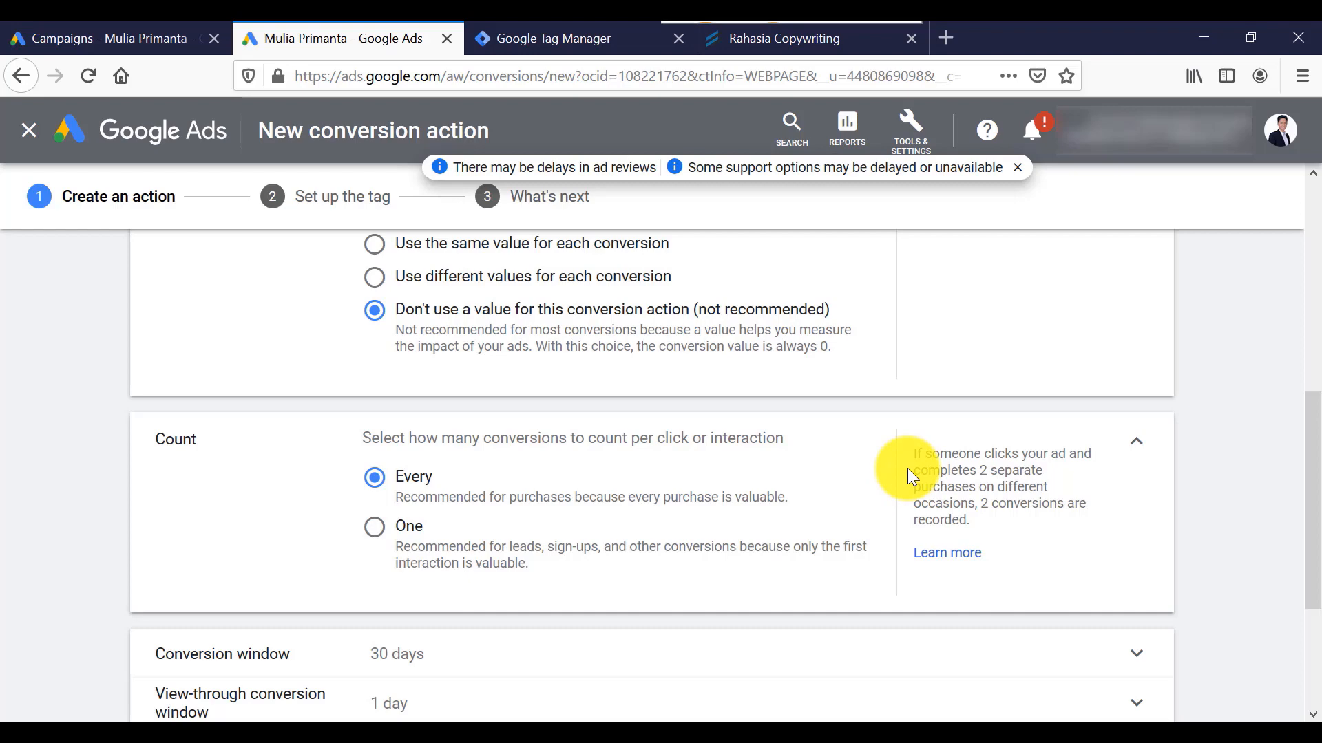
click(373, 540)
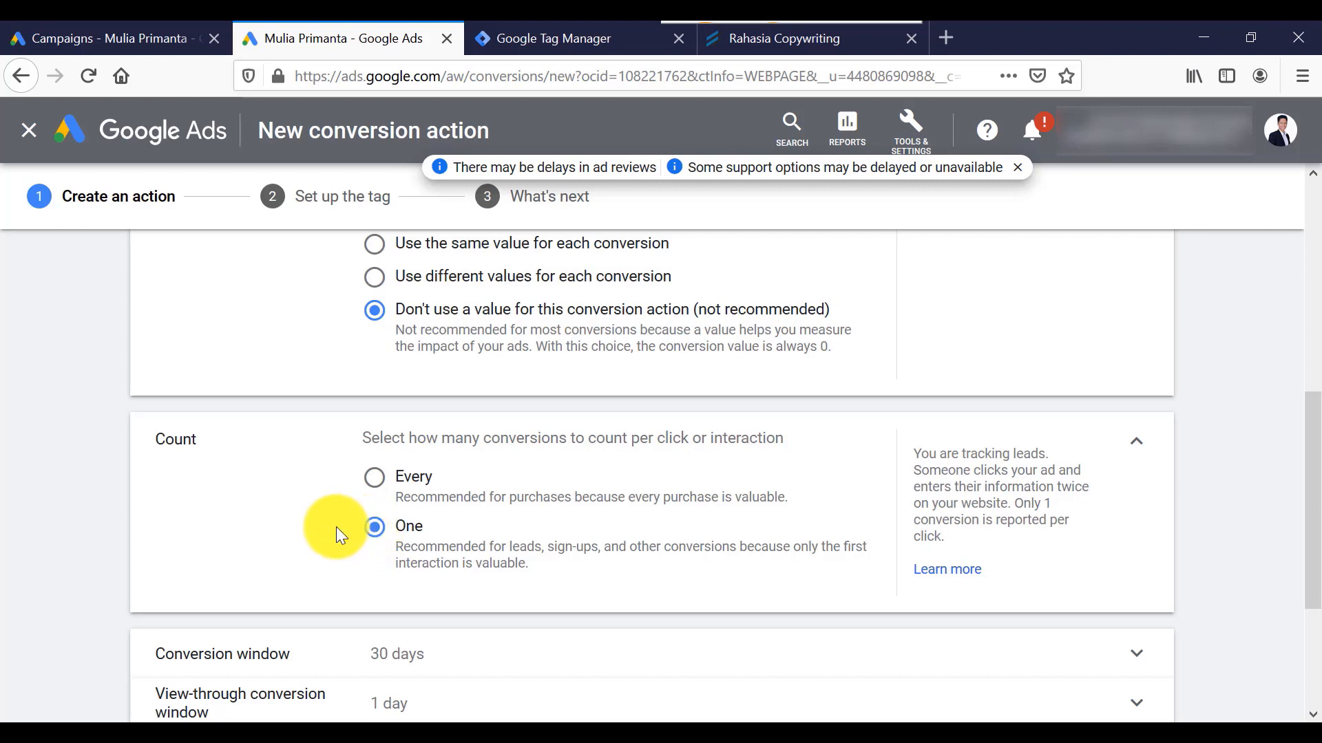
Step: Set the view-through conversion window to 30 days
scroll(332, 530, down, 2)
scroll(330, 530, down, 1)
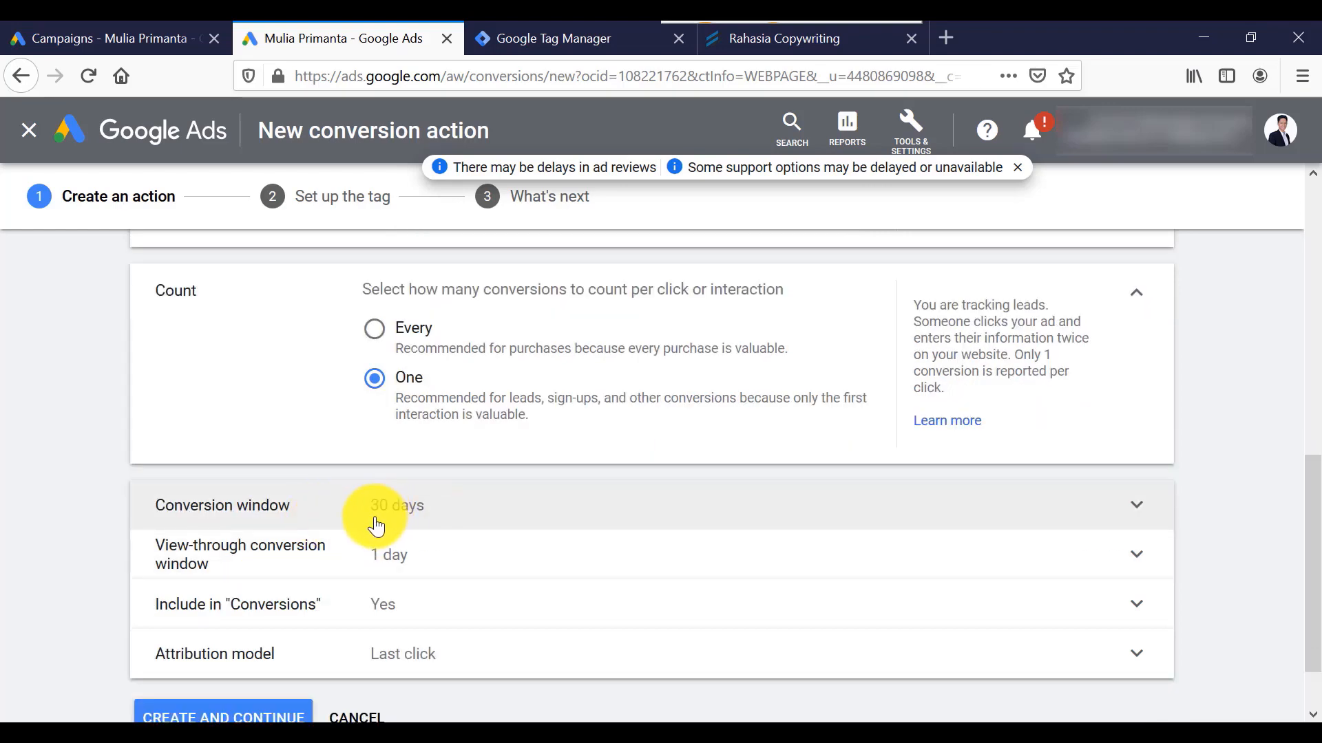
click(457, 564)
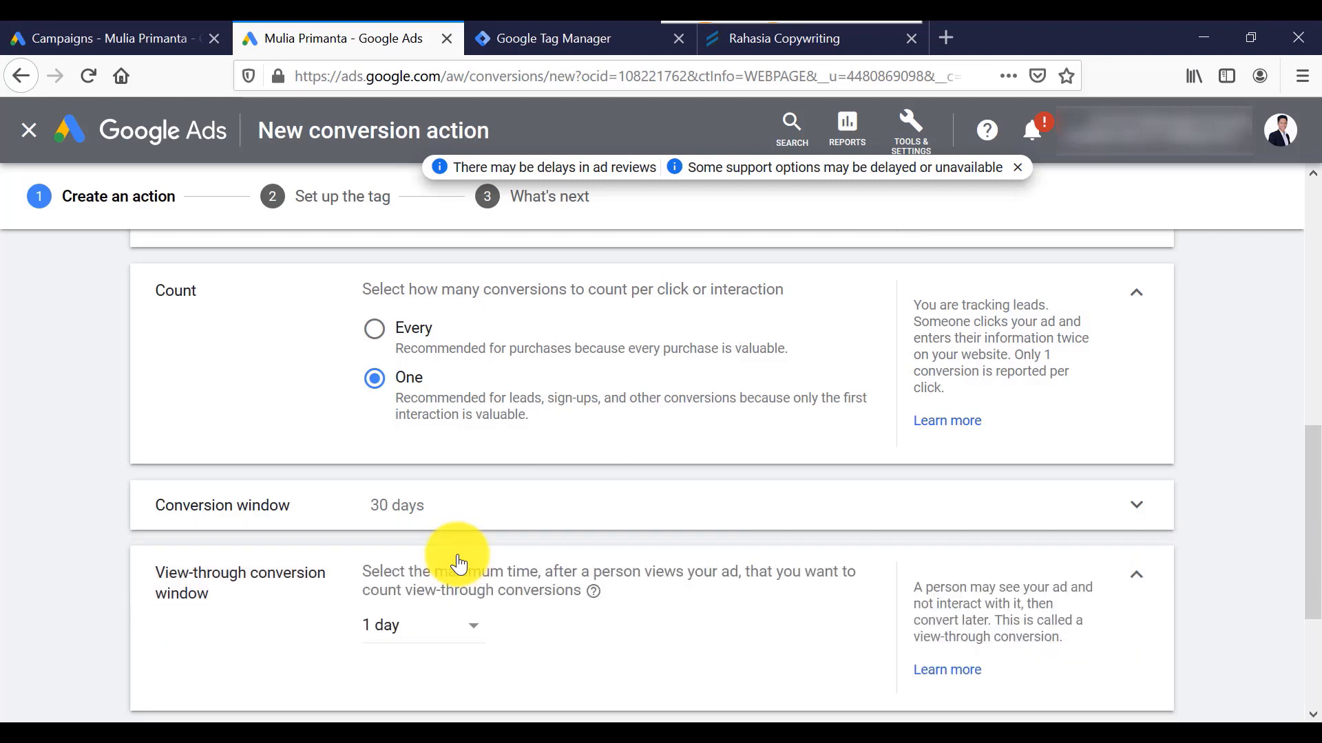
click(449, 635)
click(426, 420)
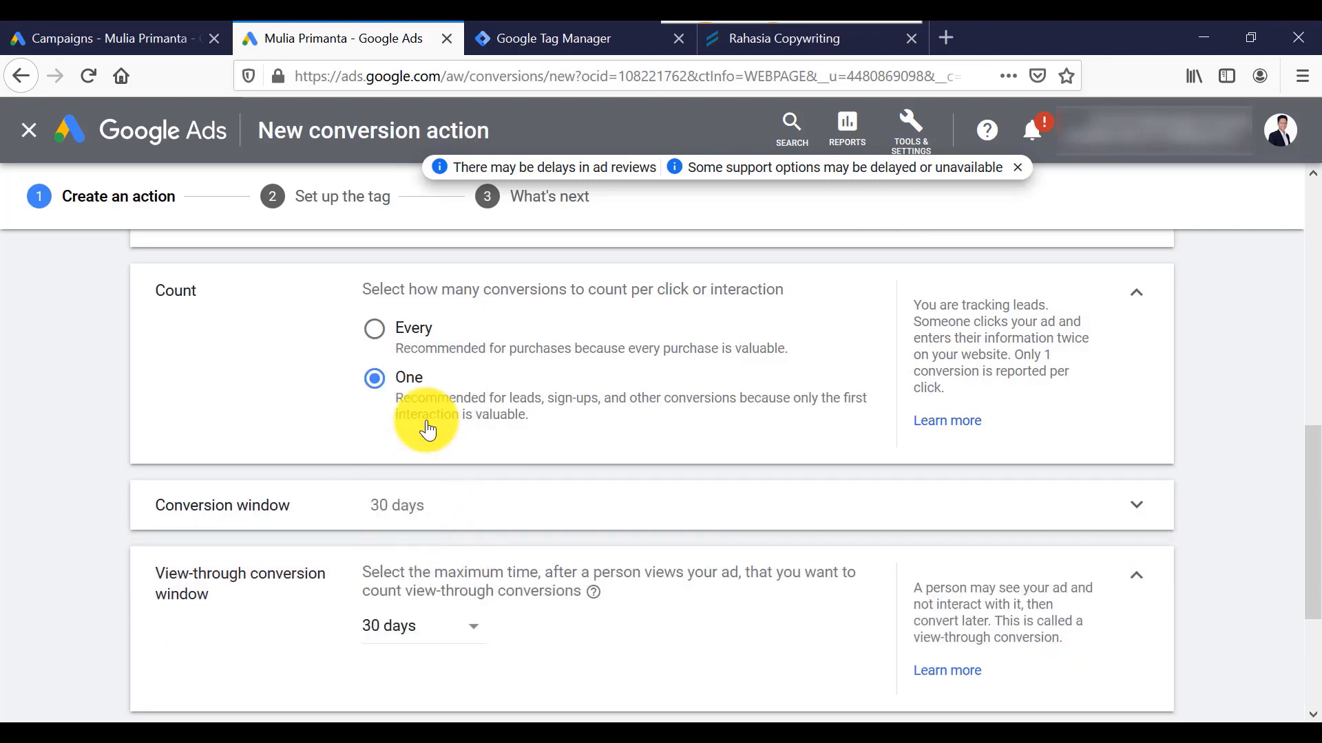
Step: Create the conversion action and show the instructions for installing its tag with Google Tag Manager
scroll(254, 593, down, 1)
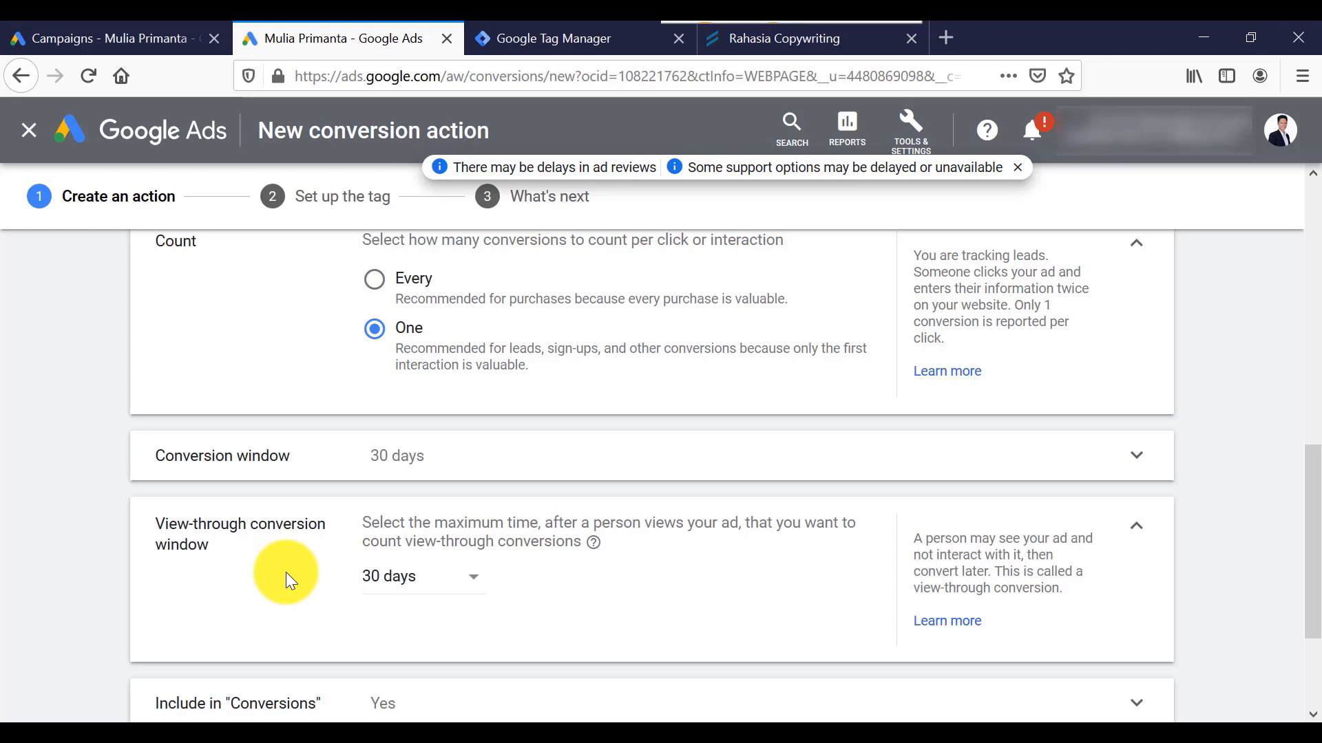
scroll(298, 493, down, 1)
scroll(297, 492, down, 1)
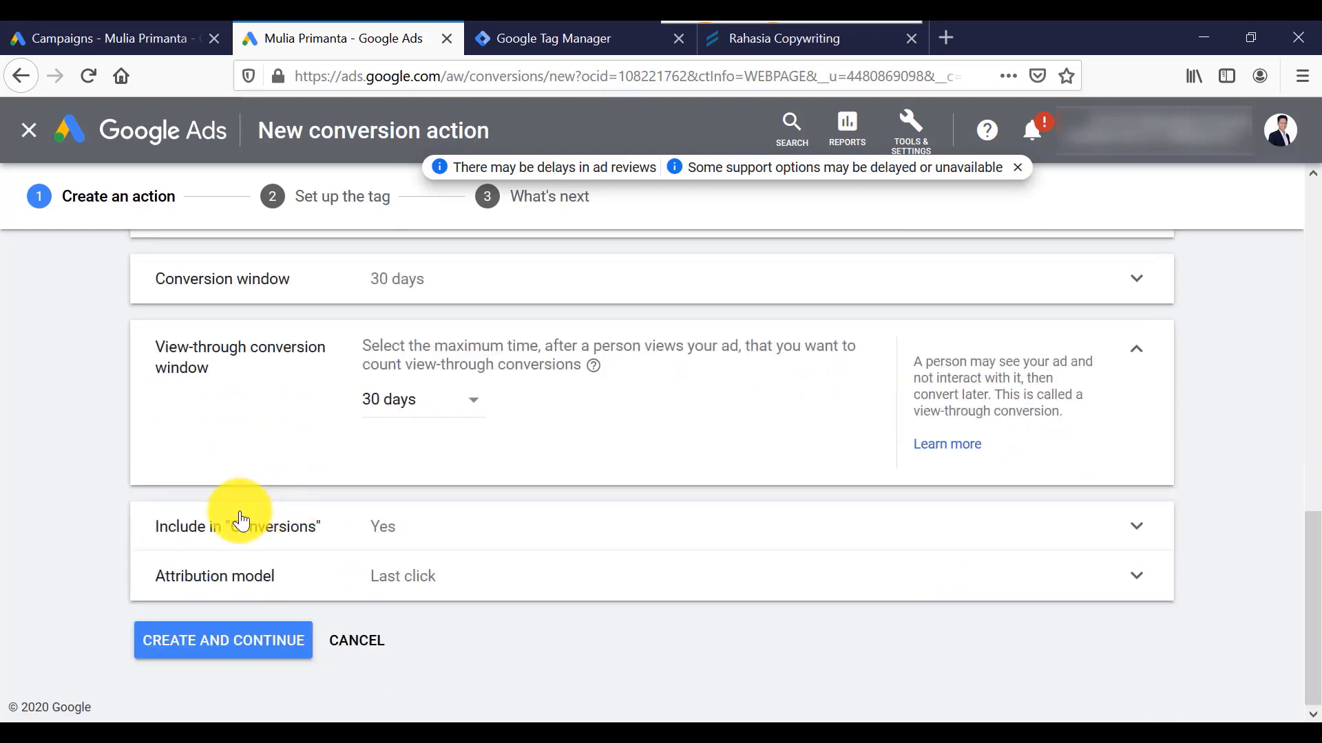
click(246, 643)
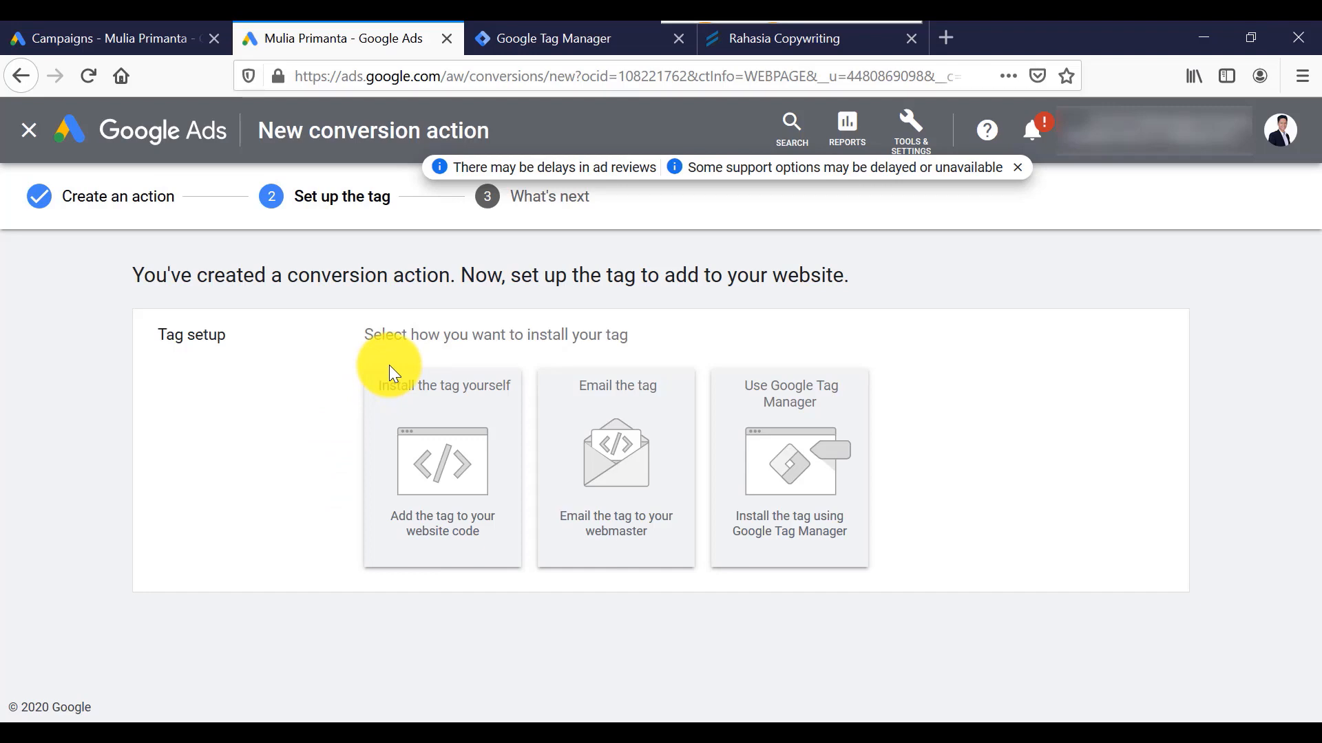
click(795, 428)
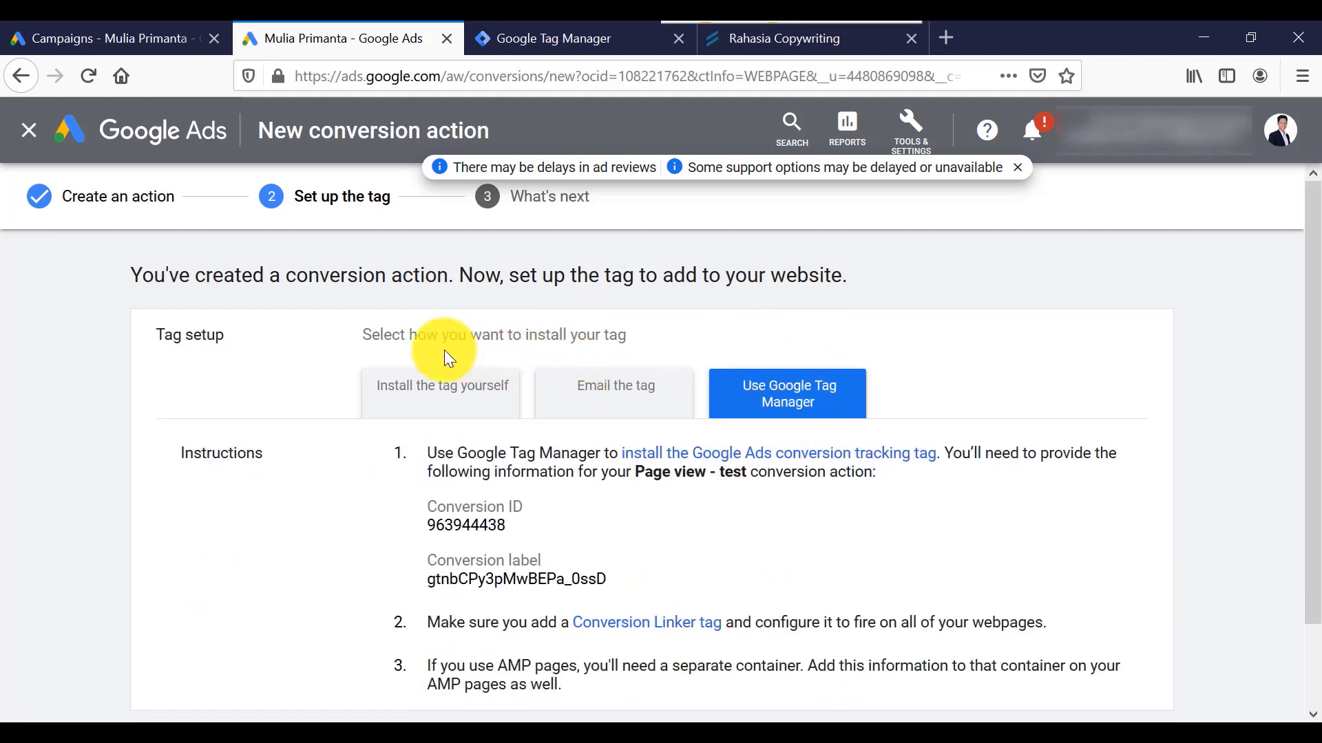
scroll(328, 343, down, 1)
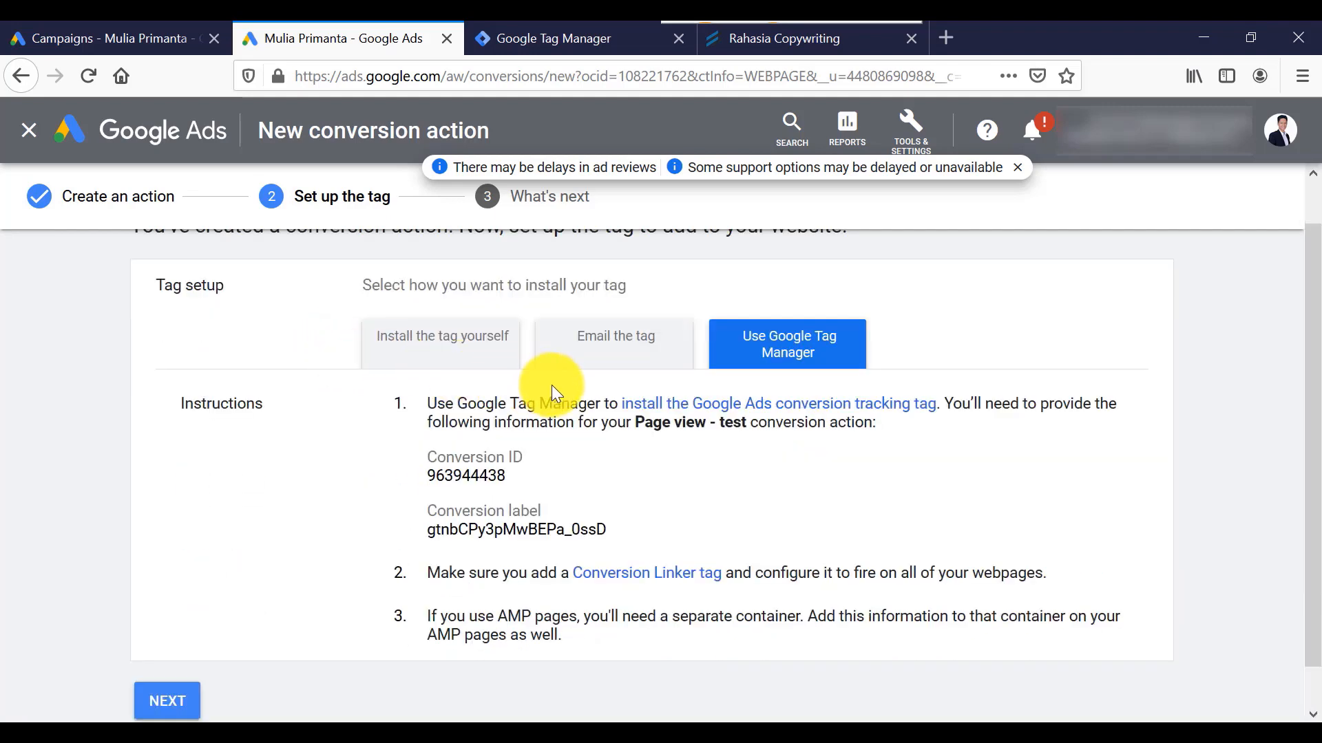